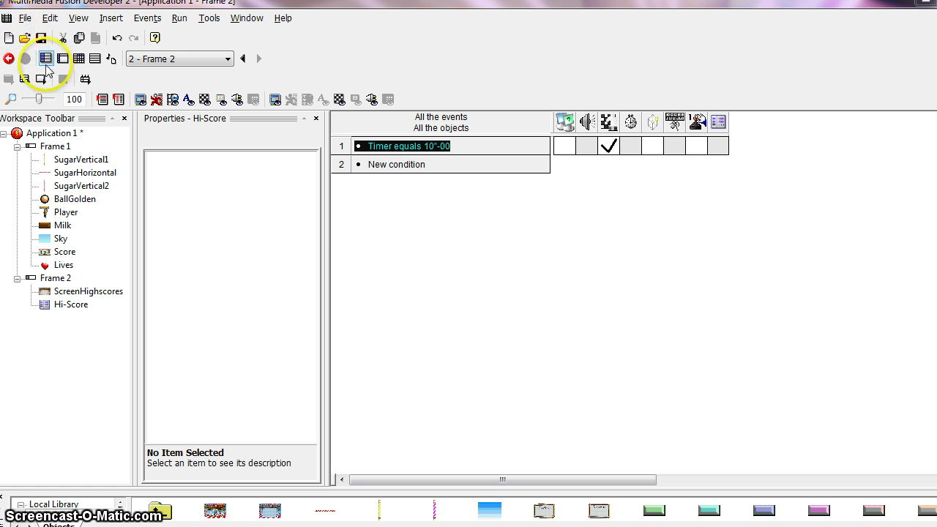
# - Switch to the Storyboard Editor to list Frame 1 and Frame 2, each 640 by 480
pyautogui.click(85, 79)
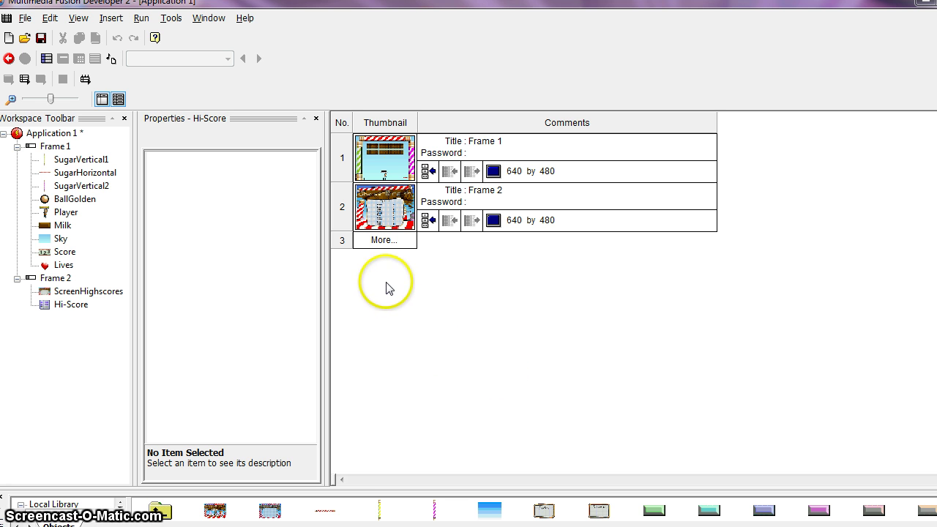
# - Add a blank Frame 3 and drag it above Frames 1 and 2 in the storyboard
pyautogui.click(346, 243)
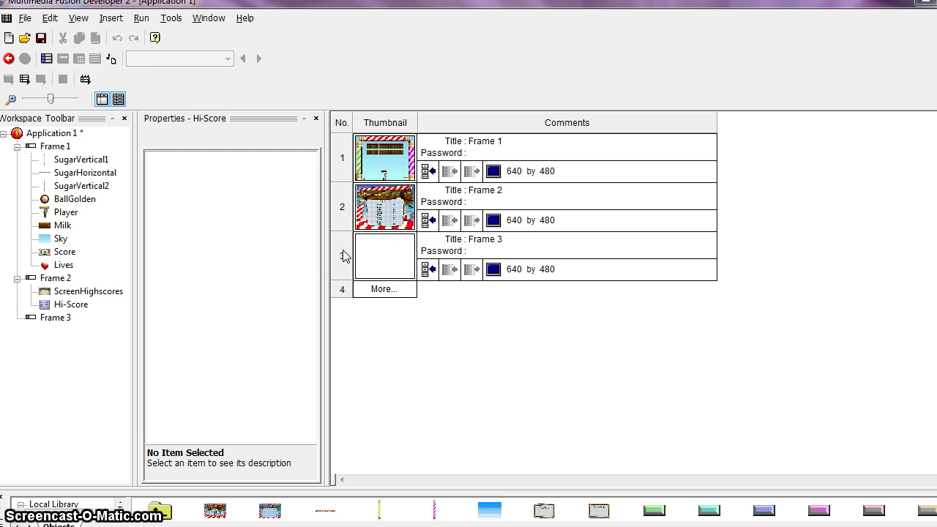
pyautogui.doubleClick(394, 254)
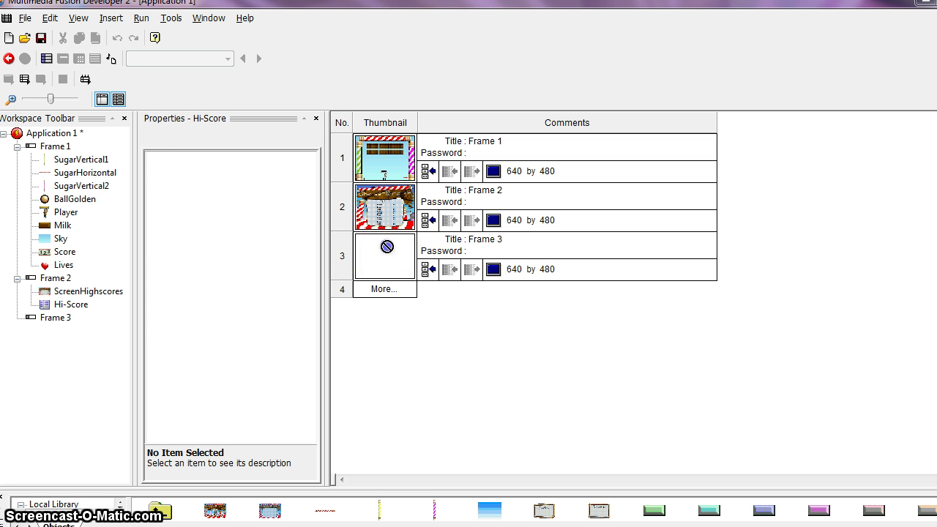
pyautogui.click(391, 234)
pyautogui.moveTo(393, 232); pyautogui.dragTo(381, 157)
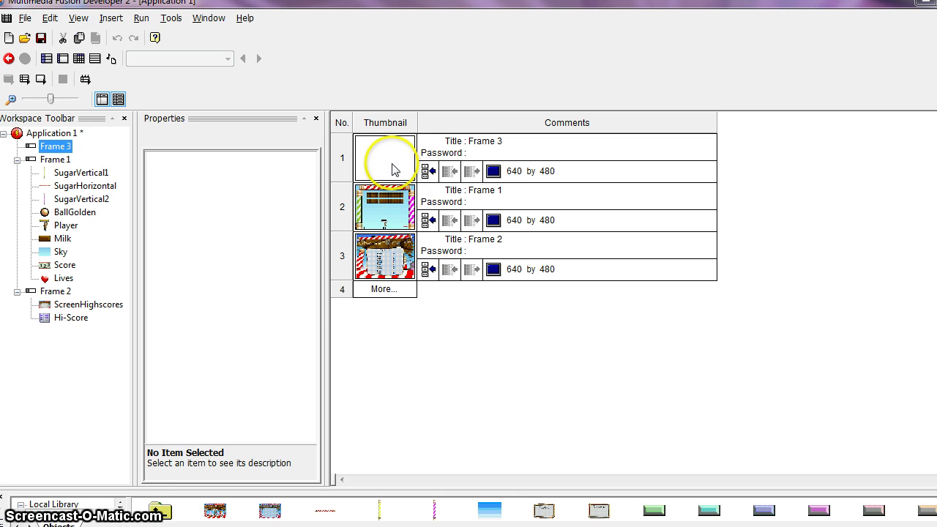
pyautogui.click(738, 318)
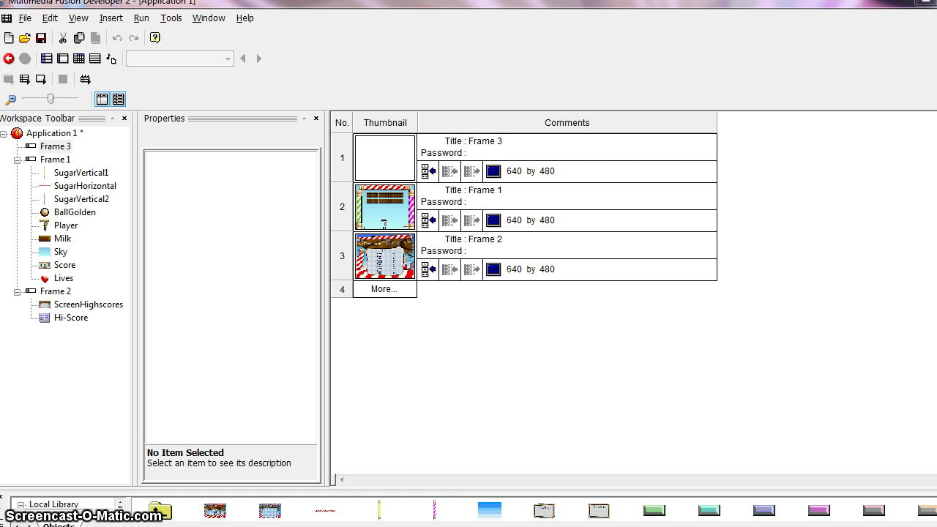
# - Open Frame 3 and drag the ScreenTitle picture from the library onto it
pyautogui.doubleClick(341, 158)
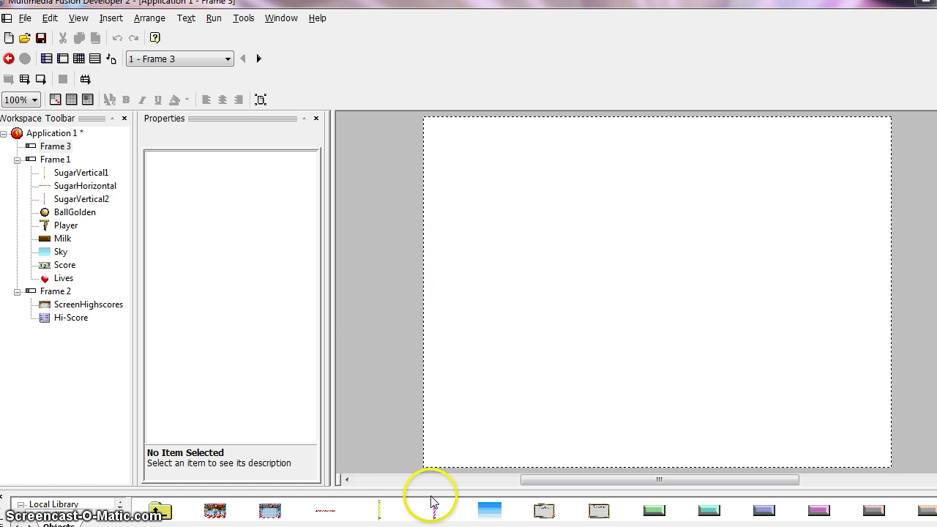
pyautogui.moveTo(430, 490); pyautogui.dragTo(435, 412)
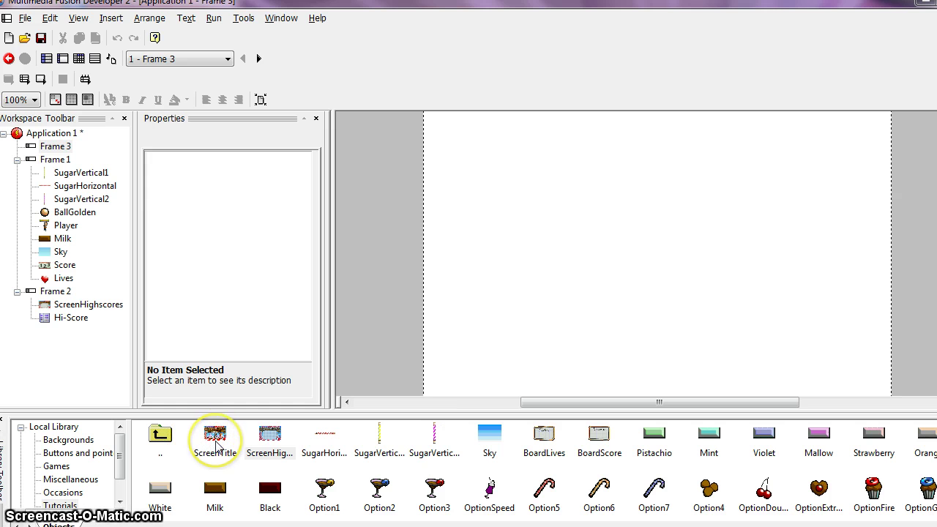
pyautogui.click(217, 444)
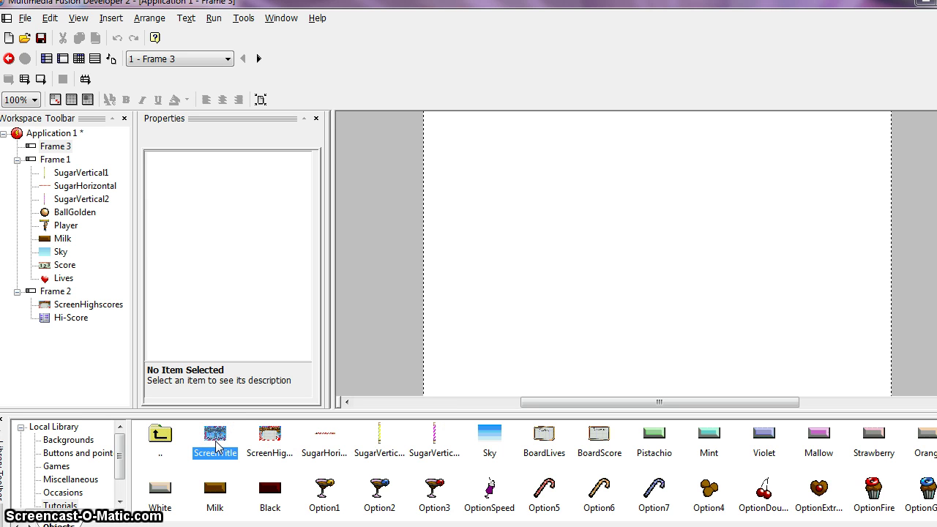
pyautogui.moveTo(292, 416); pyautogui.dragTo(432, 133)
# - Align the ScreenTitle artwork so it fills Frame 3
pyautogui.scroll(2, 610, 345)
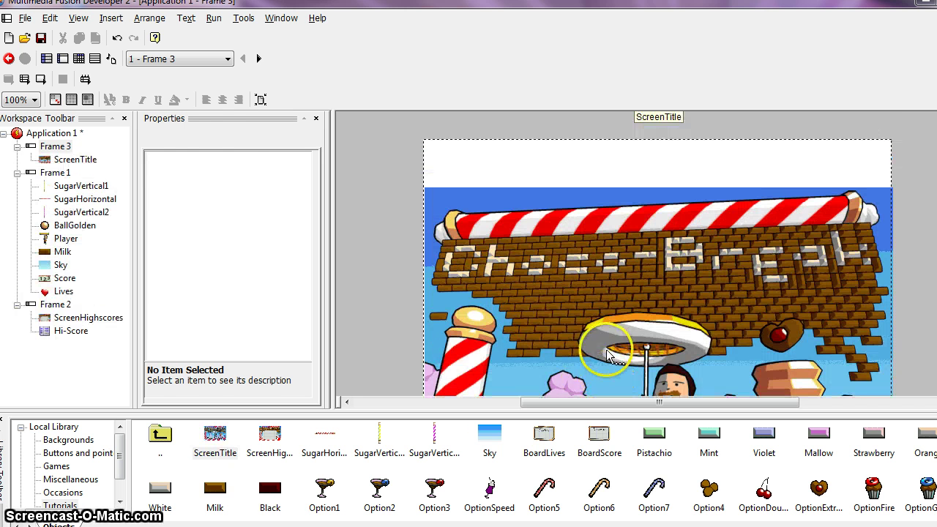
pyautogui.click(606, 304)
pyautogui.scroll(-2, 605, 303)
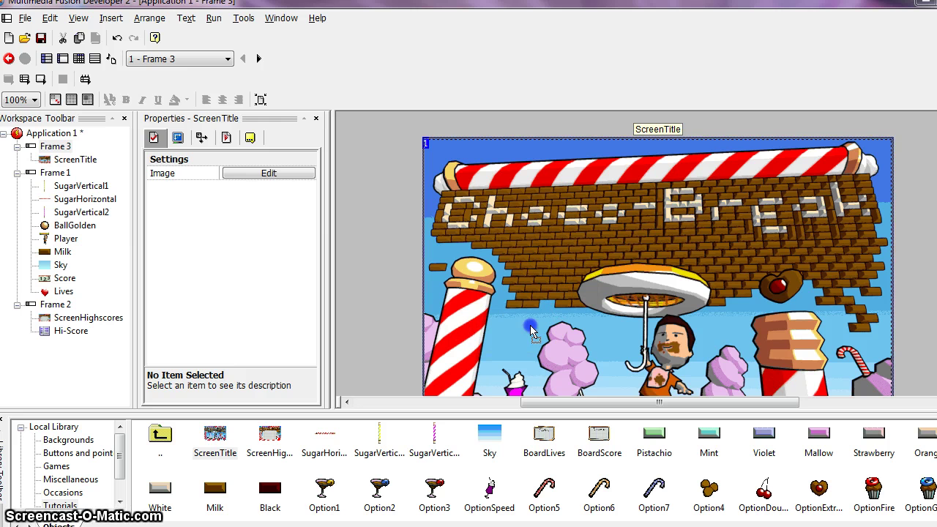
pyautogui.moveTo(530, 326); pyautogui.dragTo(535, 306)
pyautogui.click(374, 314)
pyautogui.click(383, 309)
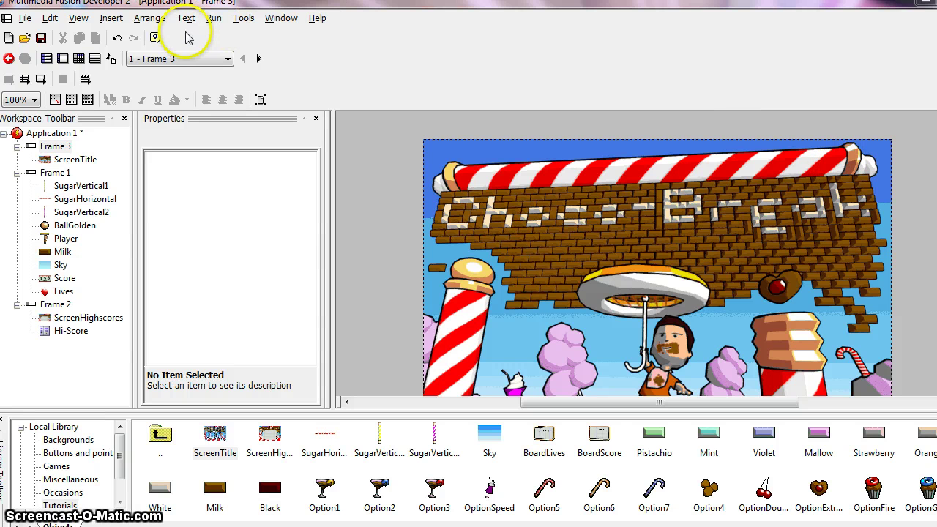
# - Insert a new Interface Button object and place it on the Frame 3 title screen
pyautogui.click(109, 18)
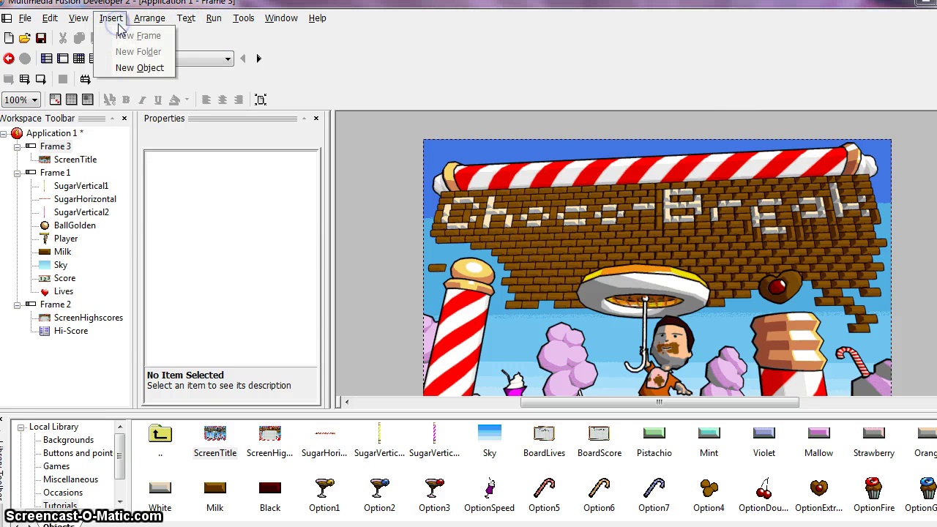
pyautogui.click(136, 68)
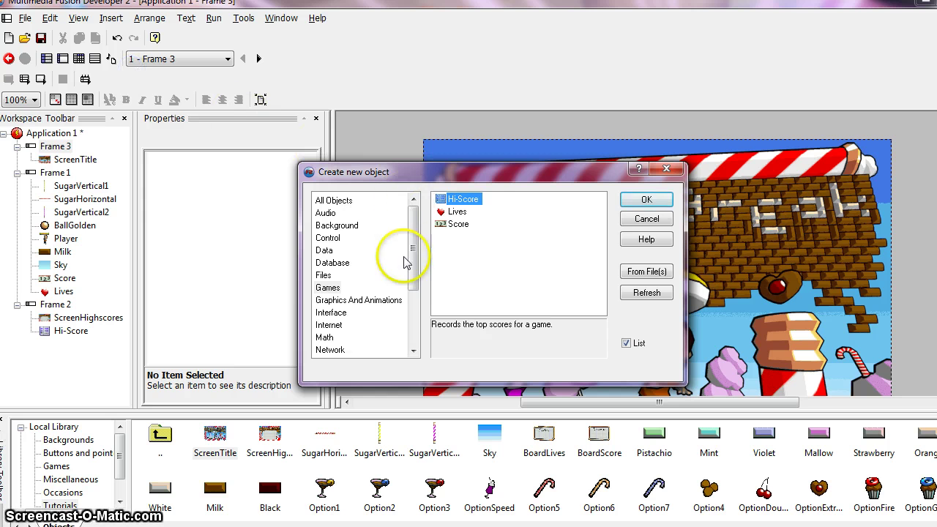
pyautogui.click(322, 314)
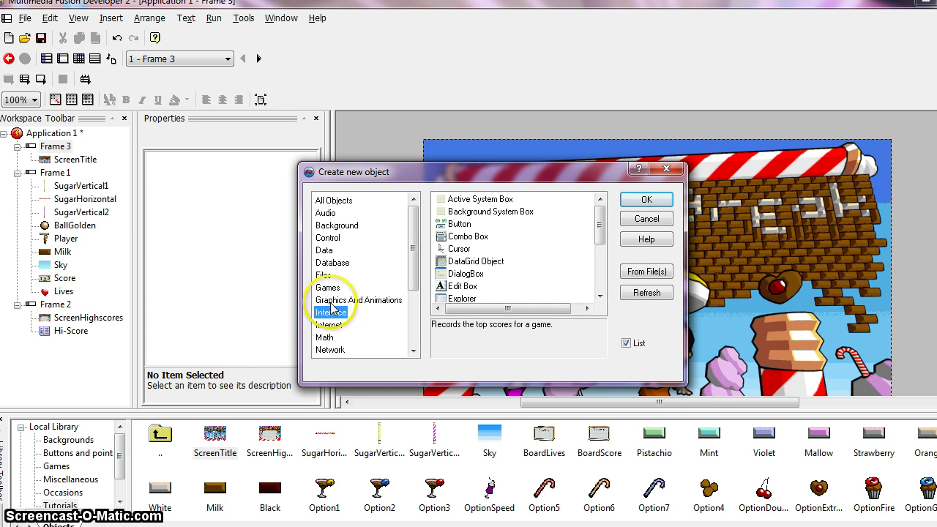
pyautogui.click(453, 224)
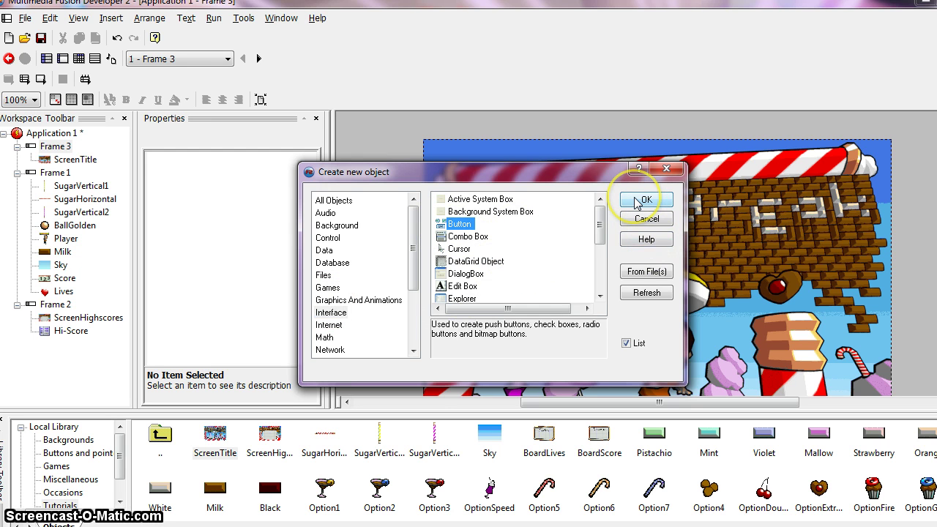
pyautogui.click(643, 200)
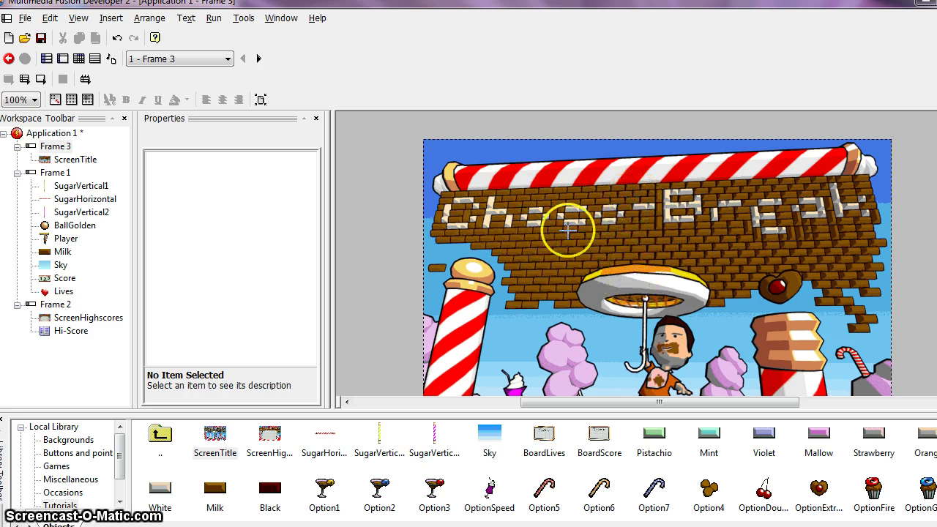
pyautogui.scroll(-1, 561, 237)
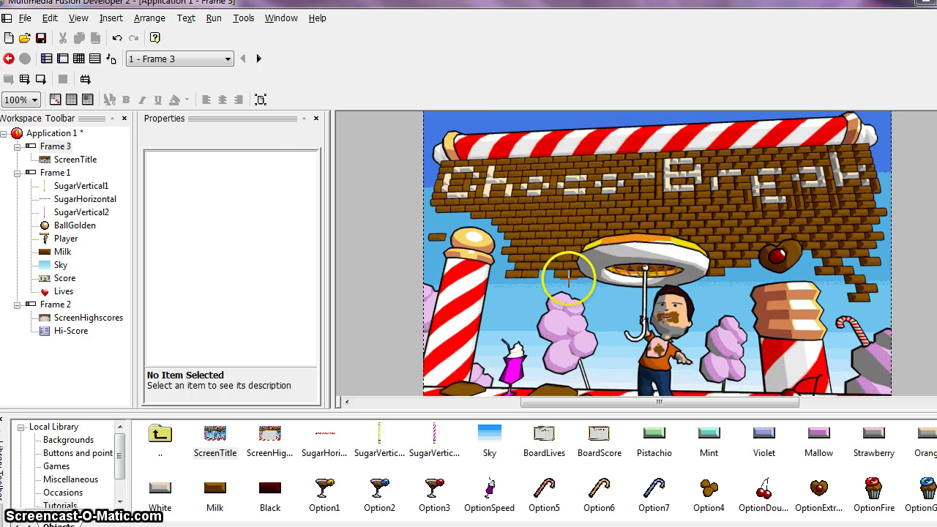
pyautogui.scroll(-1, 570, 280)
pyautogui.click(599, 323)
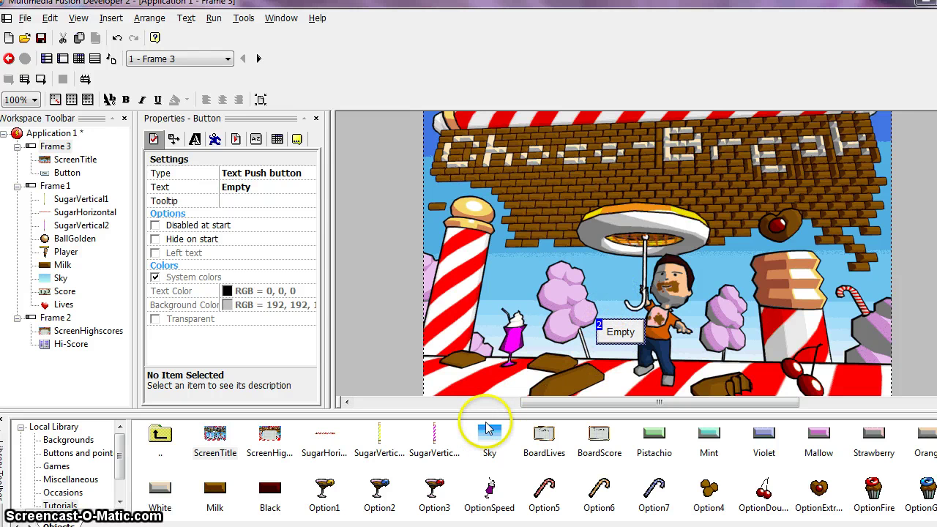
pyautogui.moveTo(486, 413); pyautogui.dragTo(486, 480)
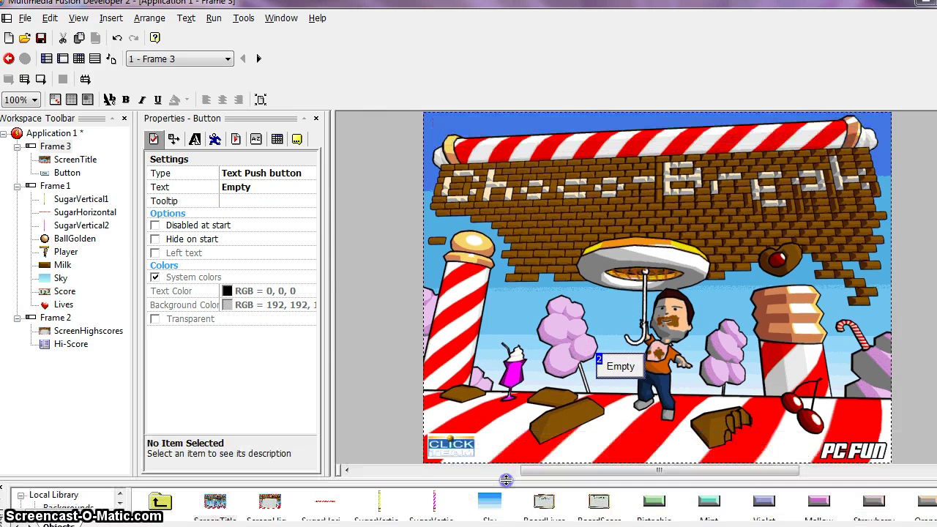
# - Set the button's Text property from Empty to Play in its Settings properties
pyautogui.click(605, 380)
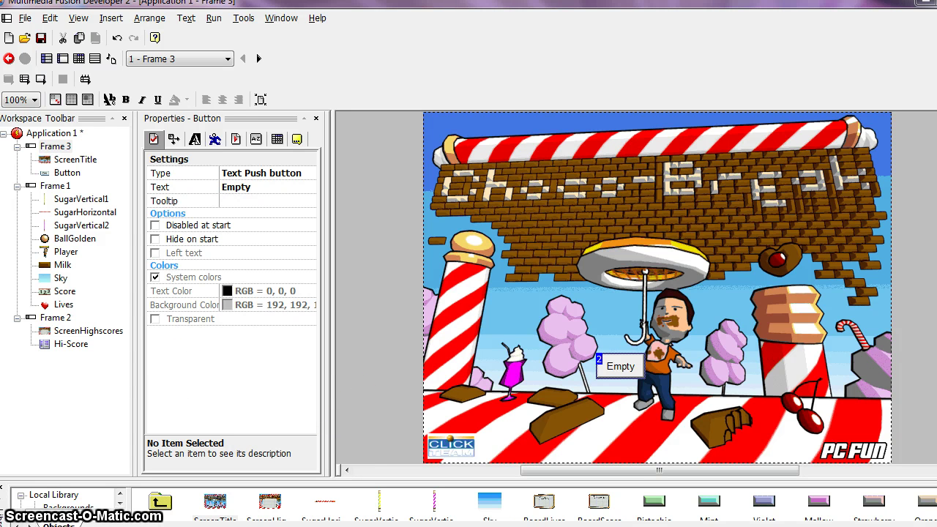
pyautogui.click(193, 140)
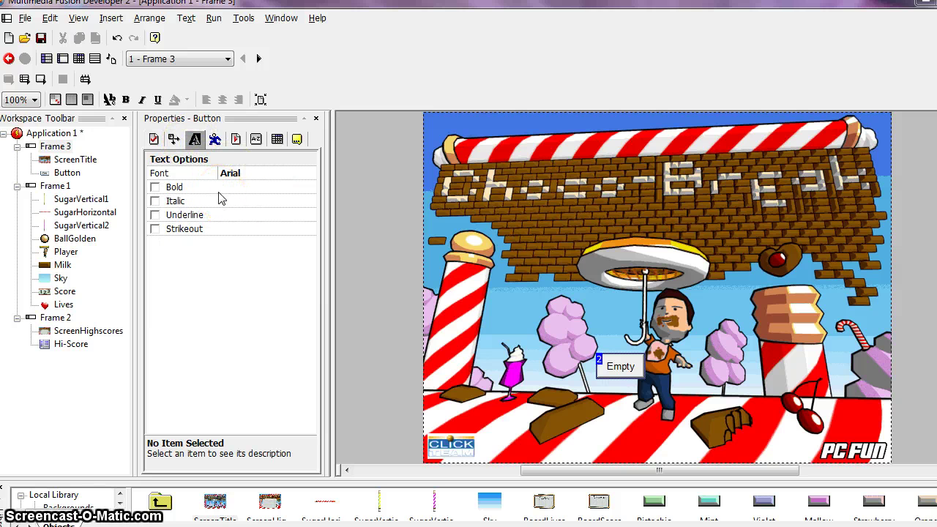
pyautogui.click(153, 140)
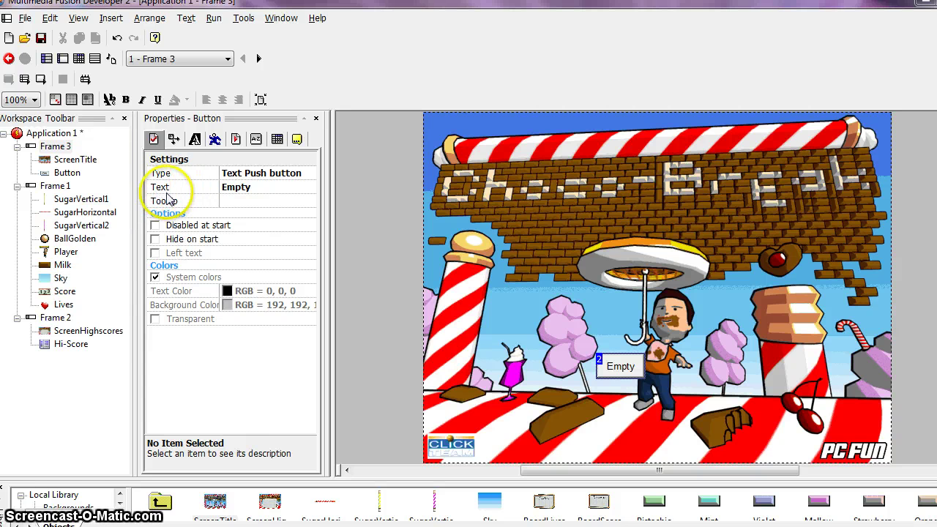
pyautogui.click(245, 189)
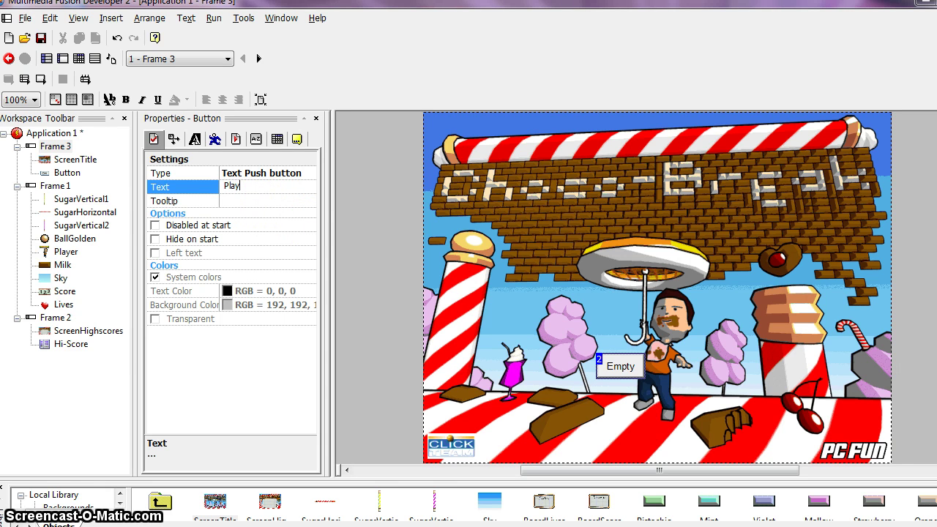
pyautogui.press('Return')
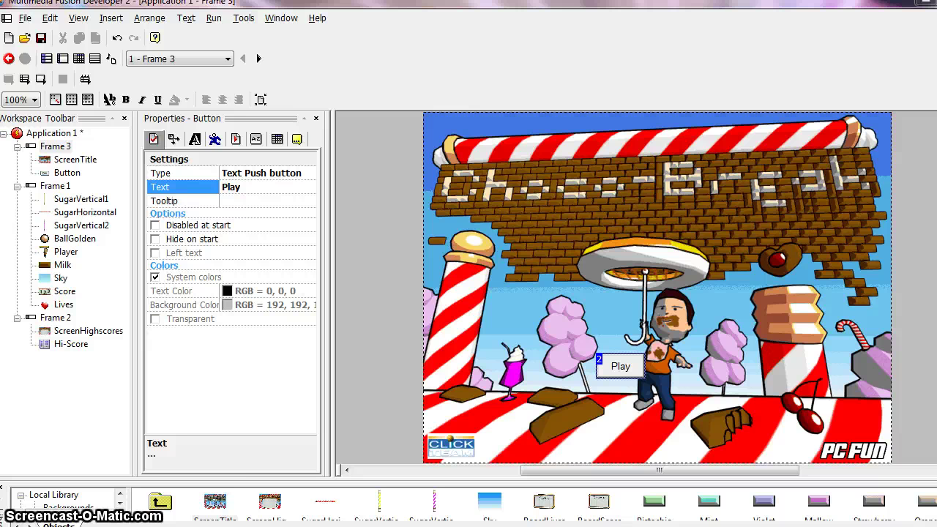
# - Widen the Play button to the right and drag it down onto the striped floor
pyautogui.click(641, 375)
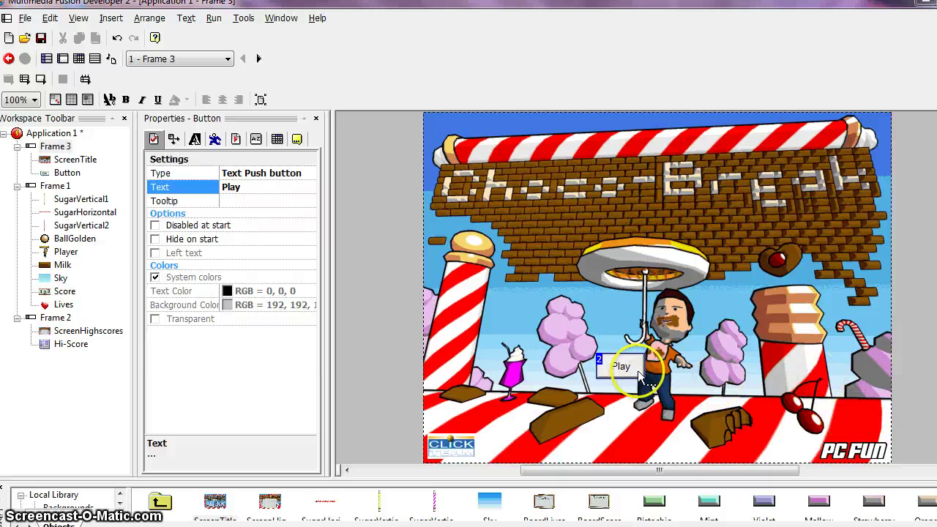
pyautogui.moveTo(646, 381)
pyautogui.mouseDown()
pyautogui.moveTo(702, 388)
pyautogui.moveTo(655, 379)
pyautogui.mouseUp()
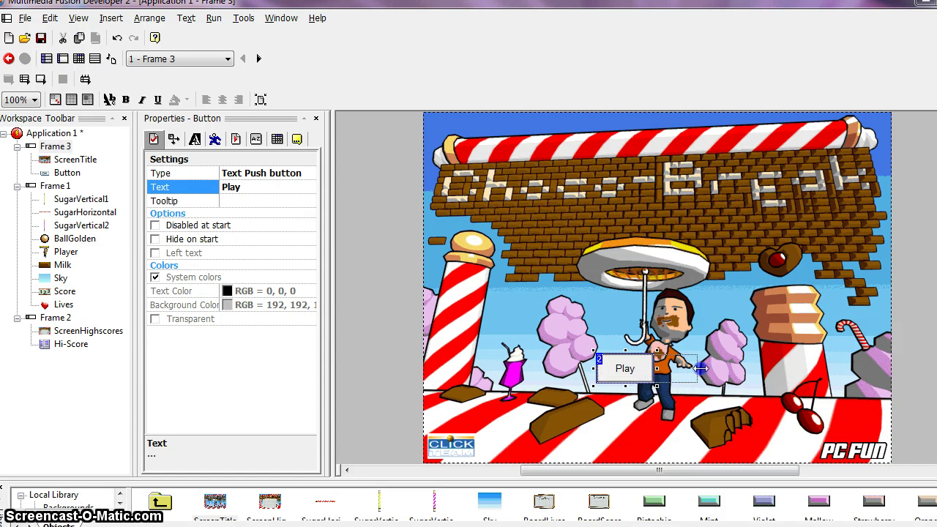
pyautogui.moveTo(709, 369); pyautogui.dragTo(708, 368)
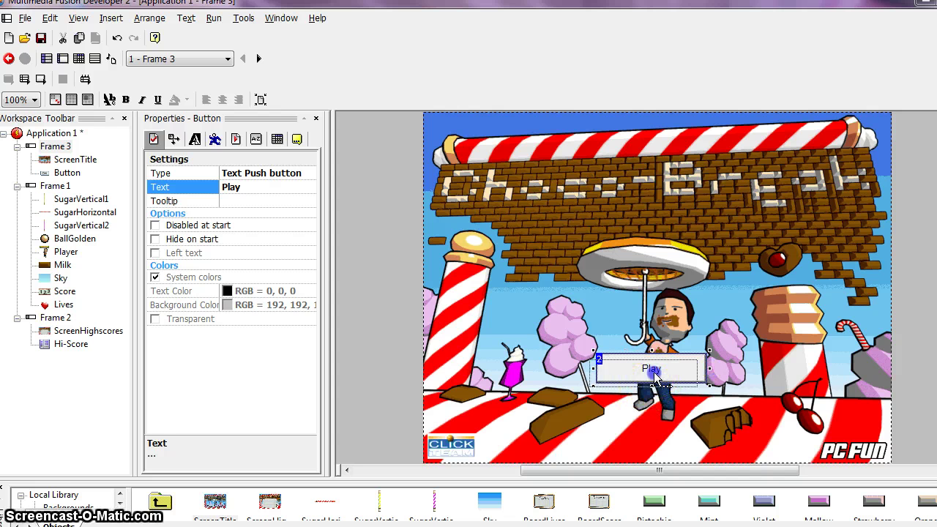
pyautogui.moveTo(637, 386); pyautogui.dragTo(657, 440)
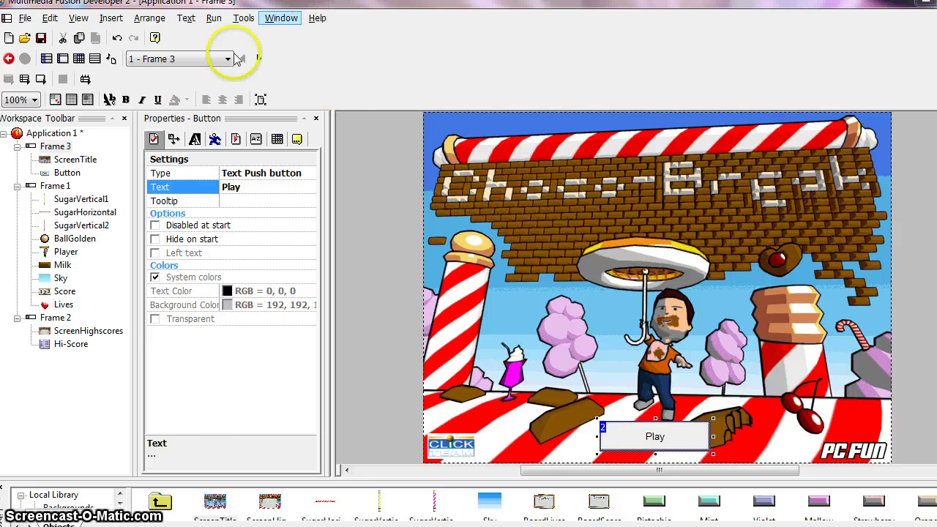
# - In Frame 3's Event Editor, create event 1 with the Button object's Button clicked condition
pyautogui.click(79, 58)
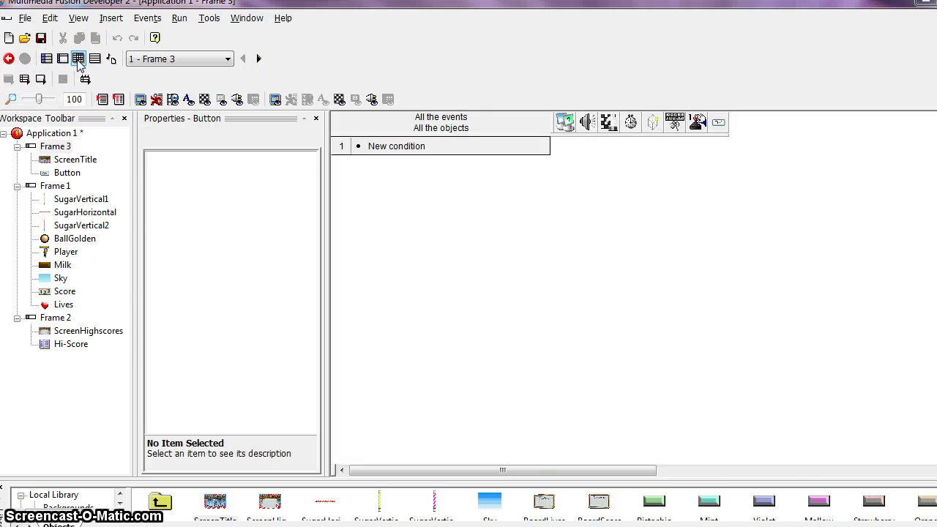
pyautogui.click(79, 58)
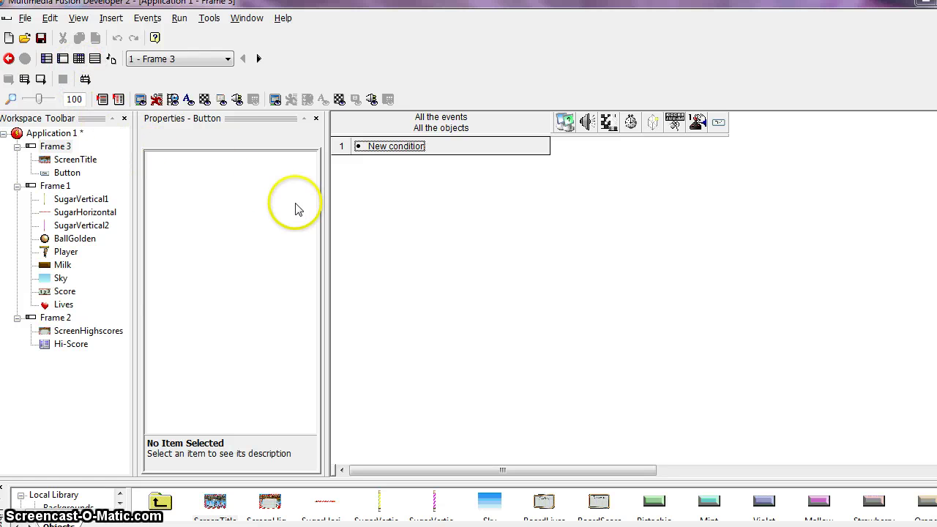
pyautogui.click(372, 199)
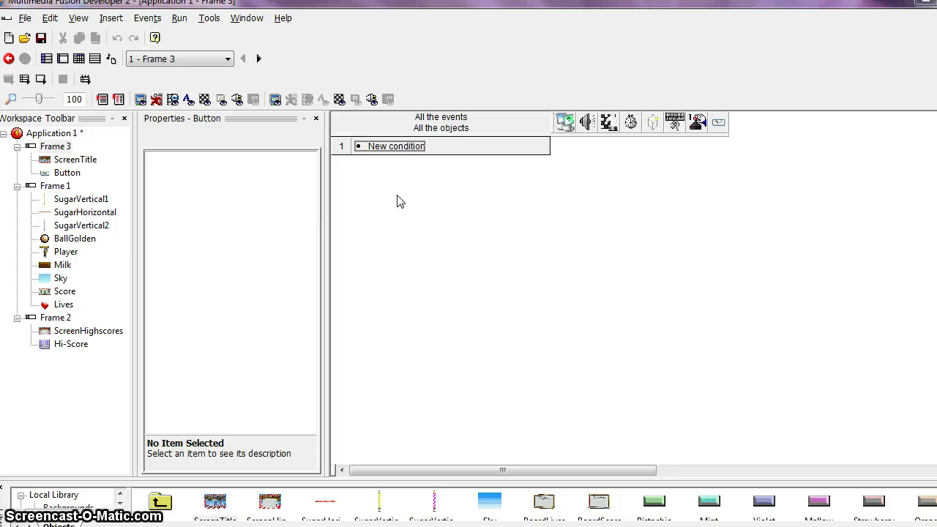
pyautogui.click(398, 198)
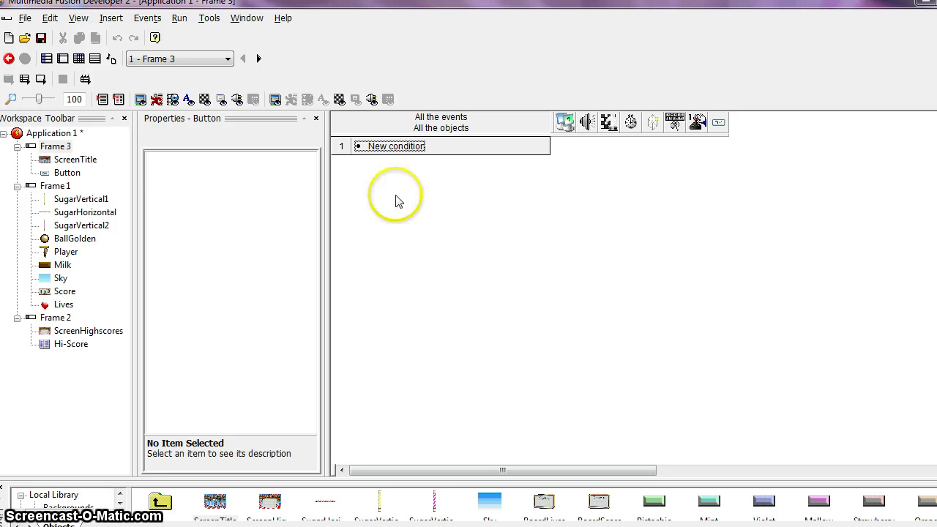
pyautogui.click(396, 146)
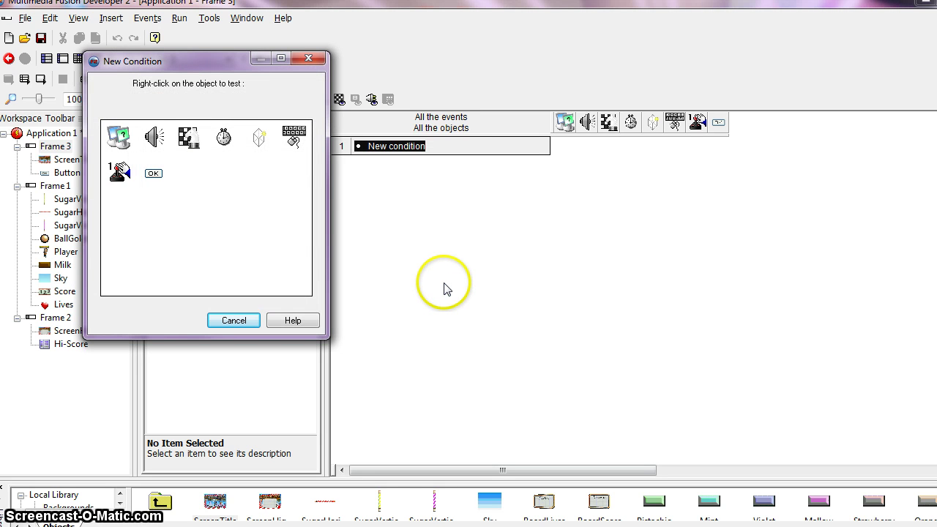
pyautogui.rightClick(165, 176)
pyautogui.click(196, 186)
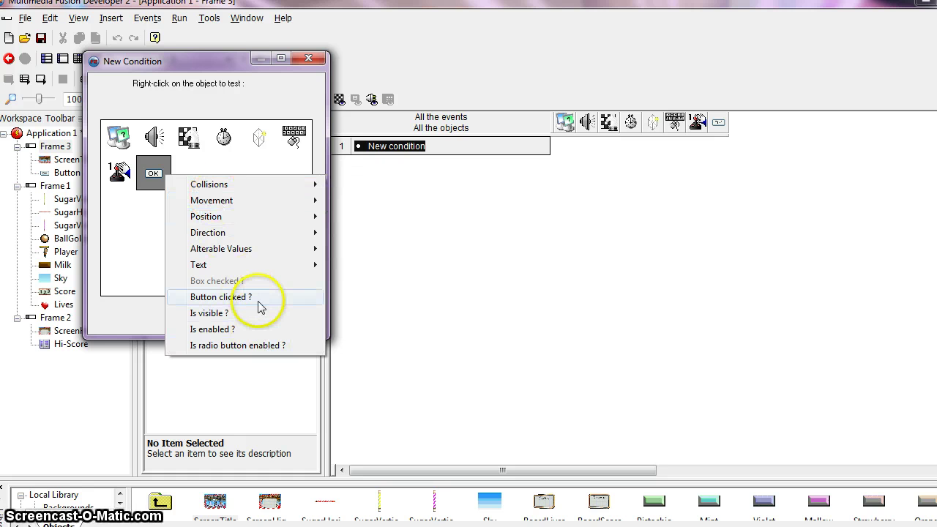
pyautogui.click(220, 297)
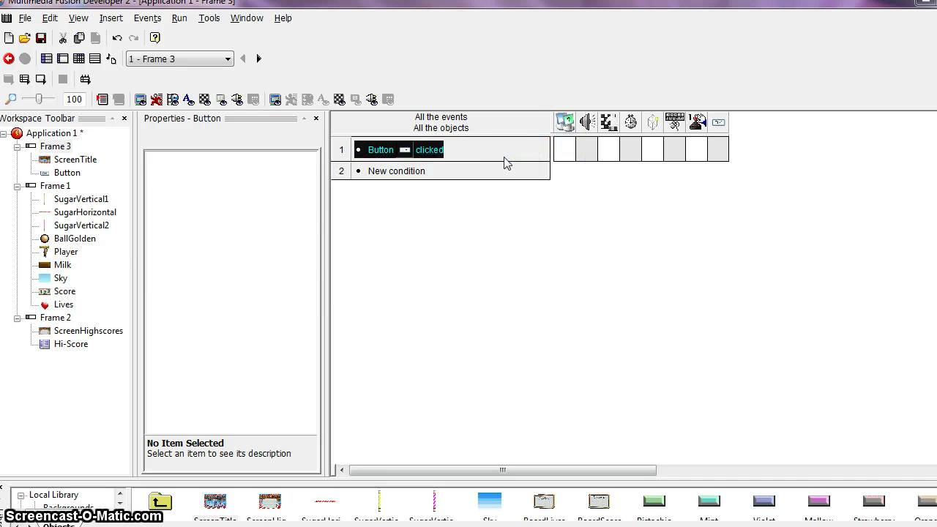
# - Give event 1 the Storyboard Controls action Next frame
pyautogui.click(595, 166)
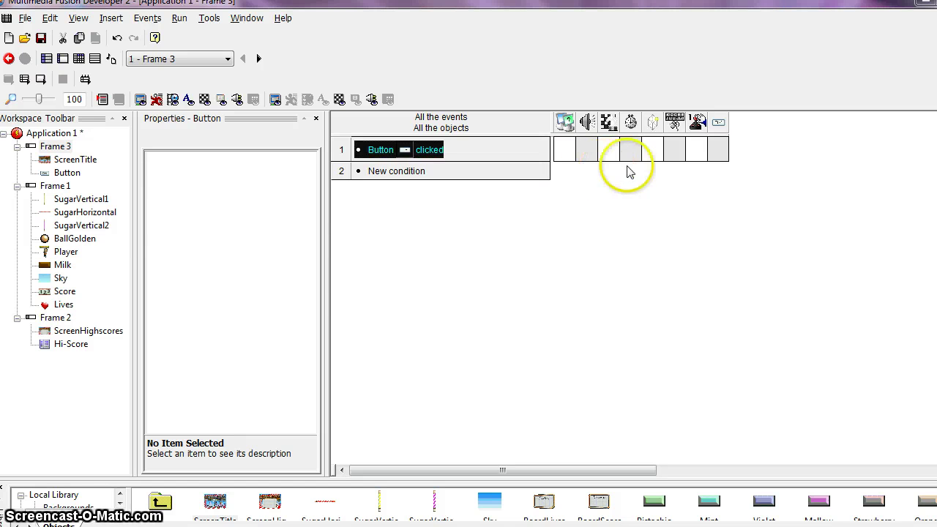
pyautogui.click(613, 149)
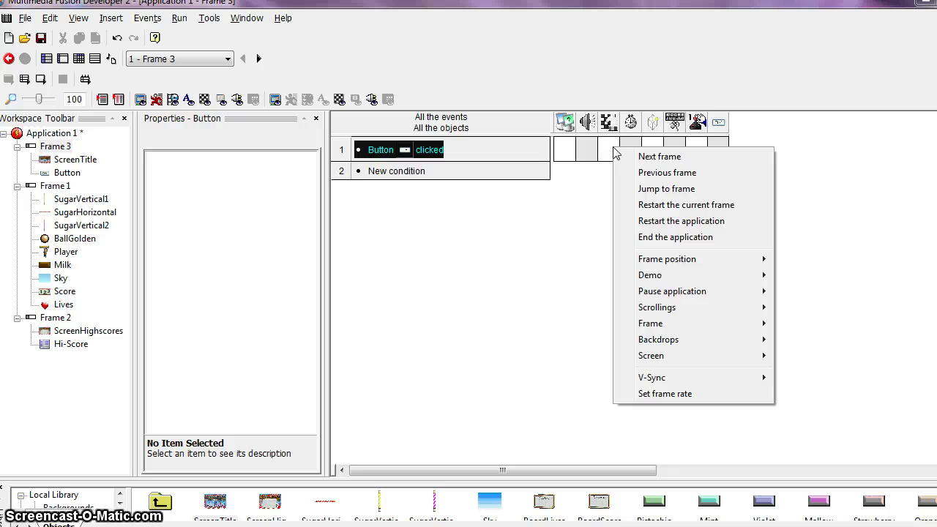
pyautogui.click(662, 157)
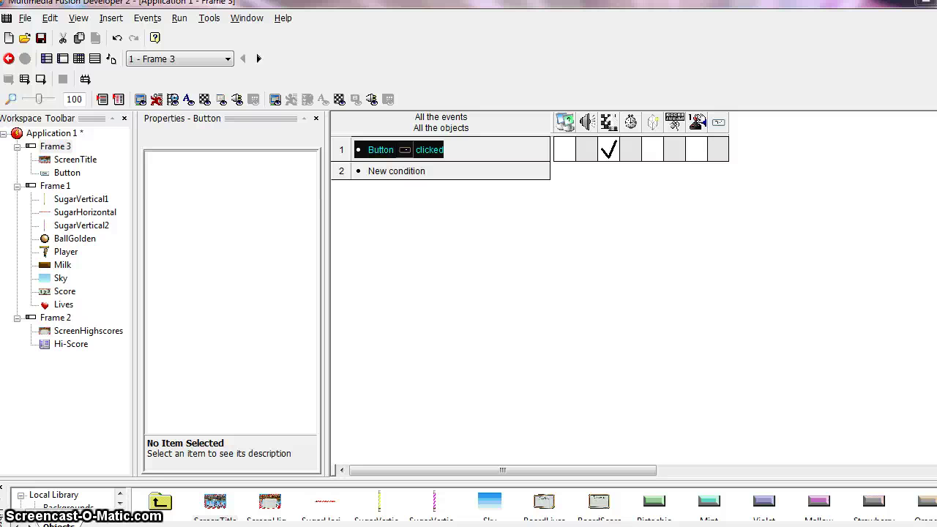
# - Move the HTML Help tutorial window aside and close it
pyautogui.moveTo(595, 42); pyautogui.dragTo(429, 44)
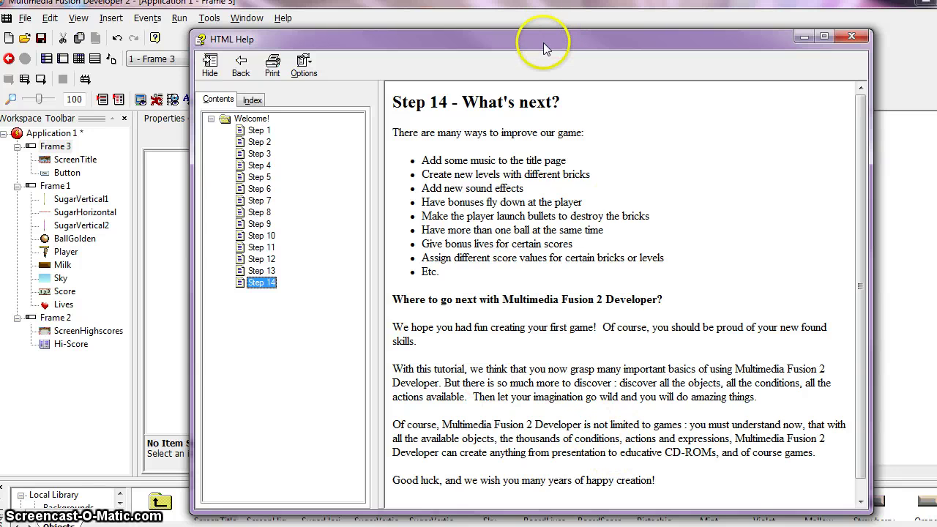
pyautogui.moveTo(544, 47); pyautogui.dragTo(933, 47)
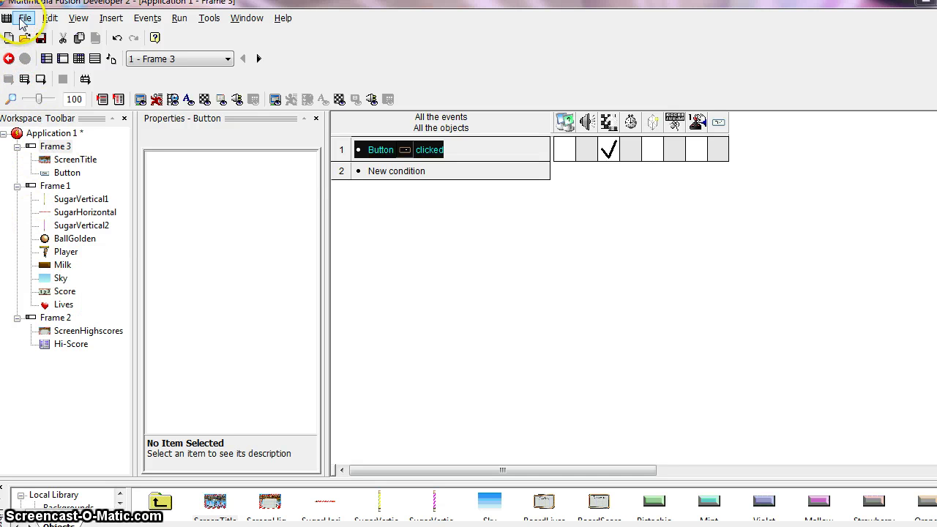
# - Start Save As and browse through Libraries and Documents into the MMF2 folder
pyautogui.click(26, 20)
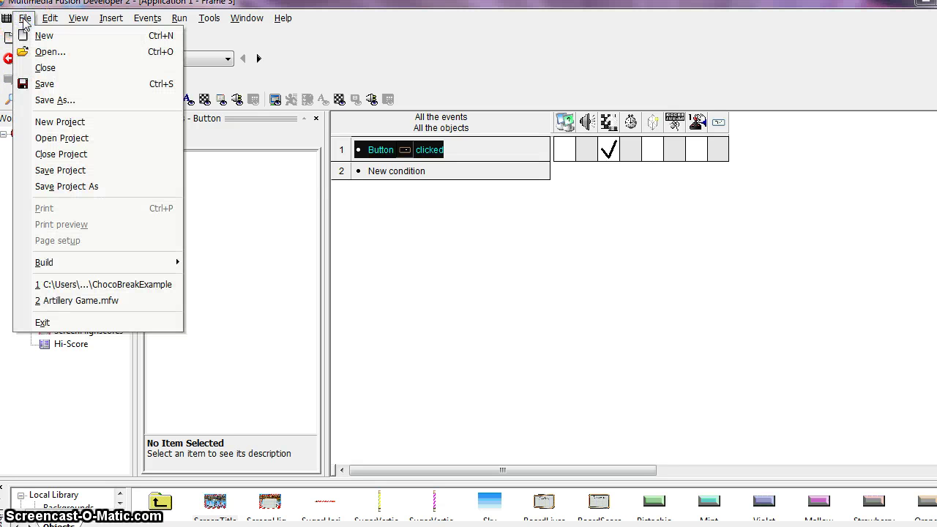
pyautogui.click(63, 100)
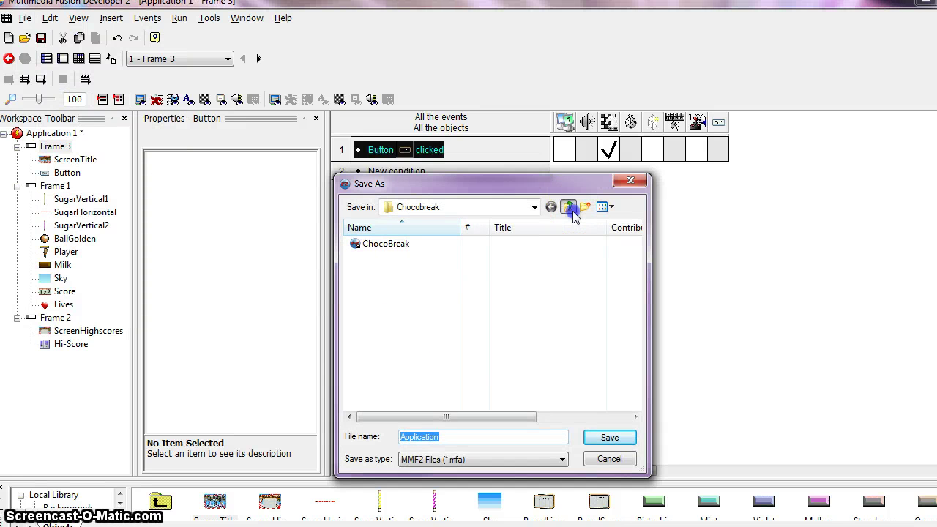
pyautogui.click(570, 207)
pyautogui.click(534, 209)
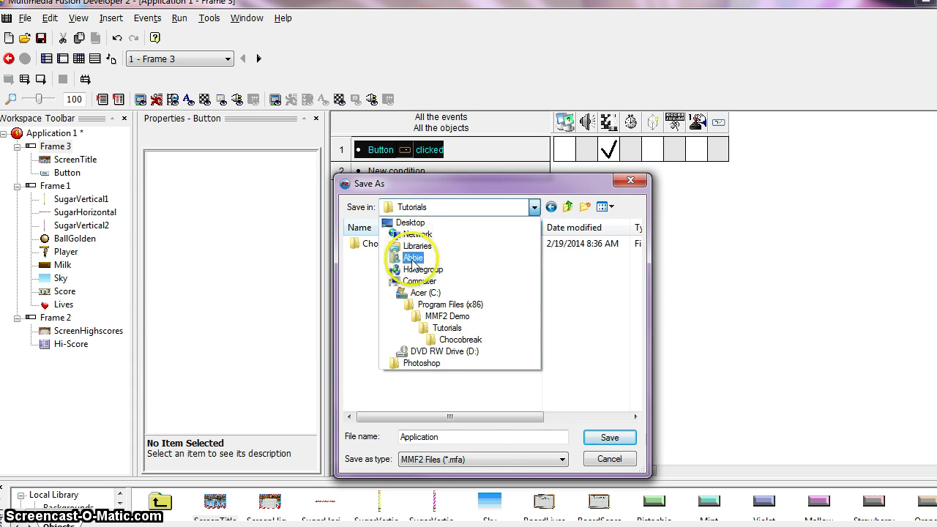
pyautogui.click(413, 258)
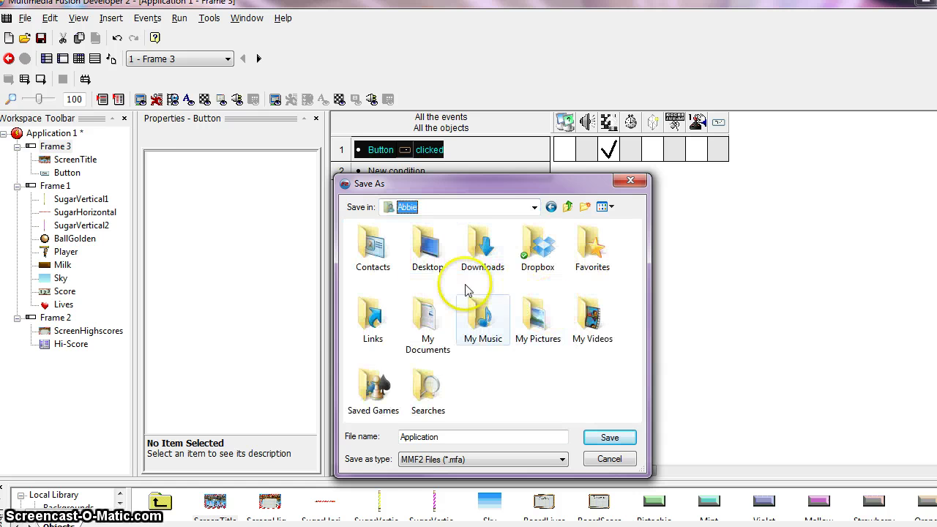
pyautogui.click(567, 207)
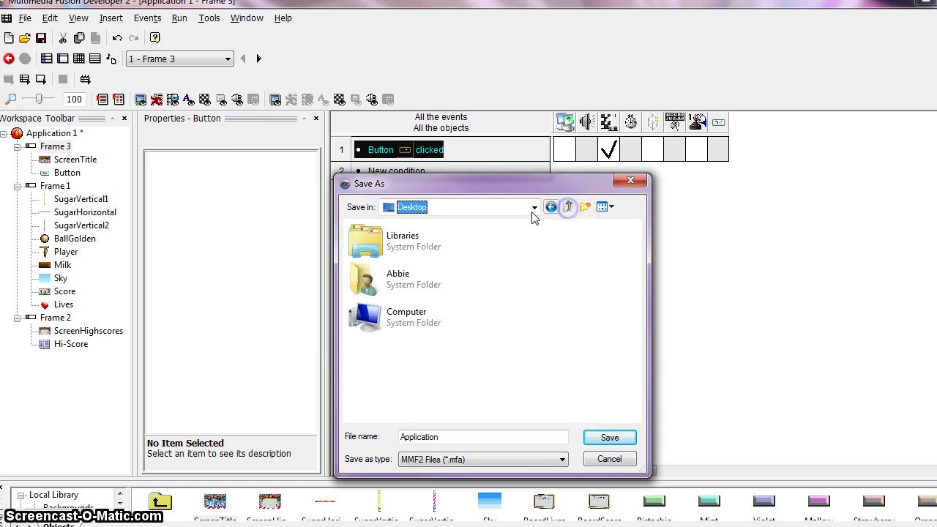
pyautogui.click(388, 242)
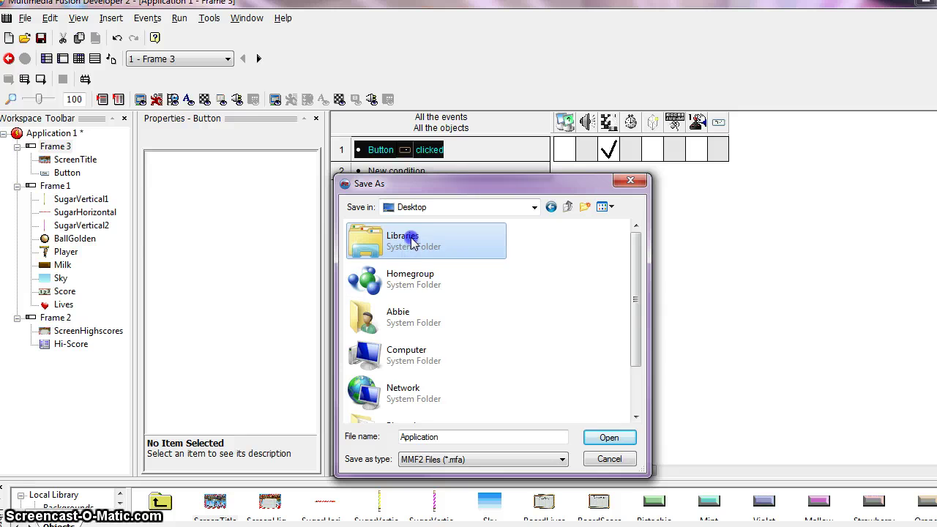
pyautogui.doubleClick(412, 243)
pyautogui.click(413, 243)
pyautogui.doubleClick(414, 243)
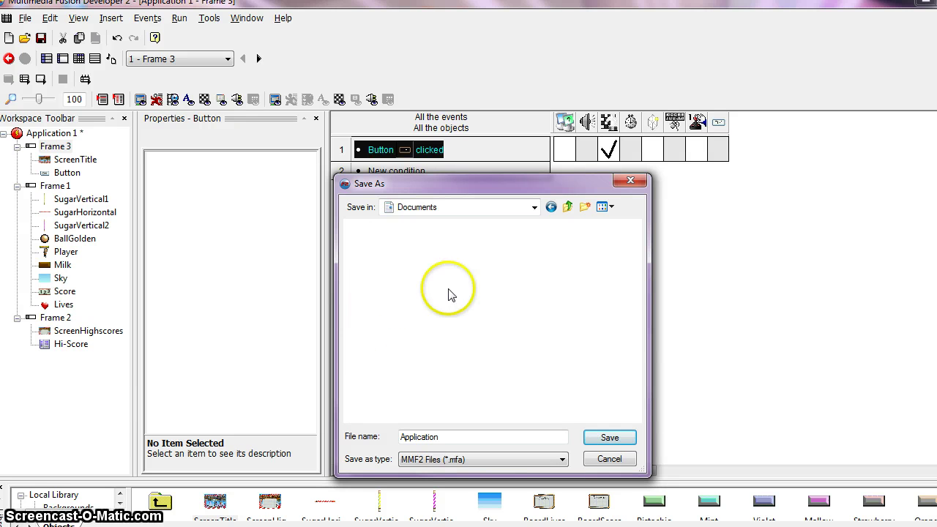
pyautogui.click(480, 320)
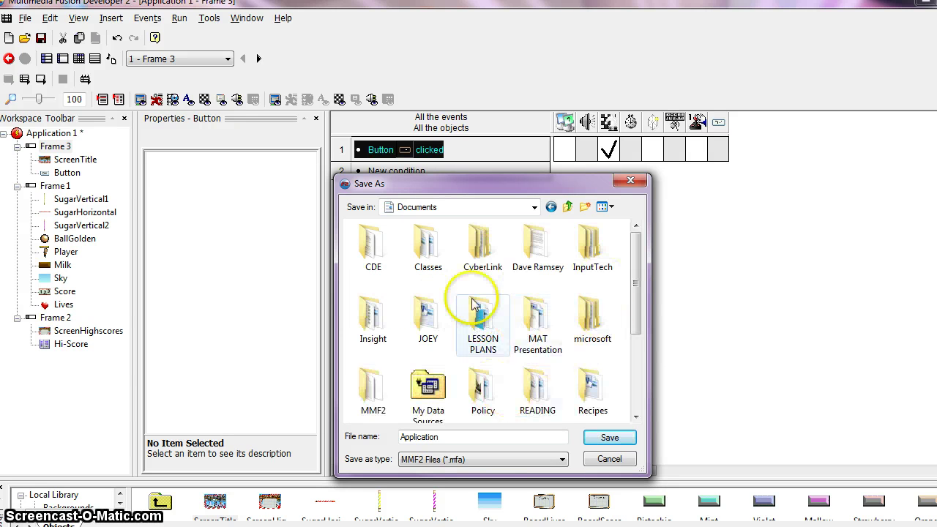
pyautogui.doubleClick(374, 395)
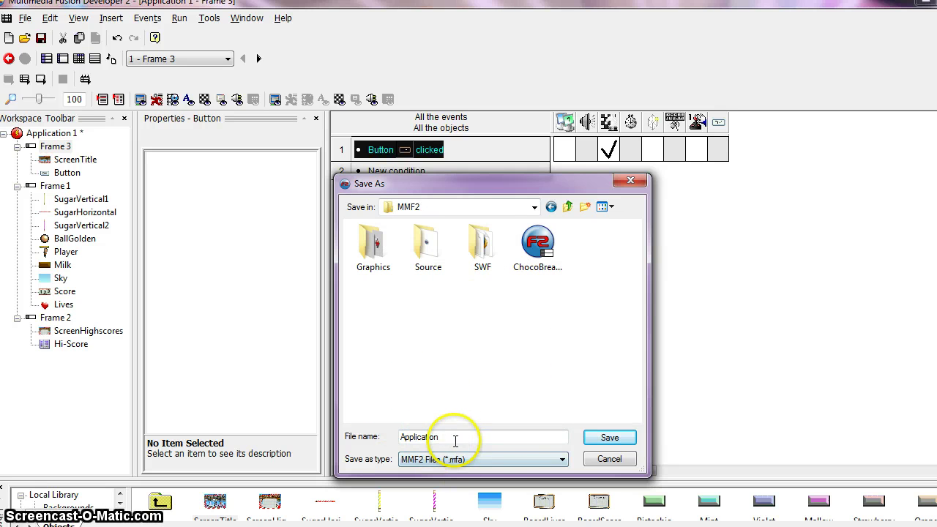
# - Save as ChocoBreakExample.mfa in MMF2 format, replacing the existing file
pyautogui.click(536, 256)
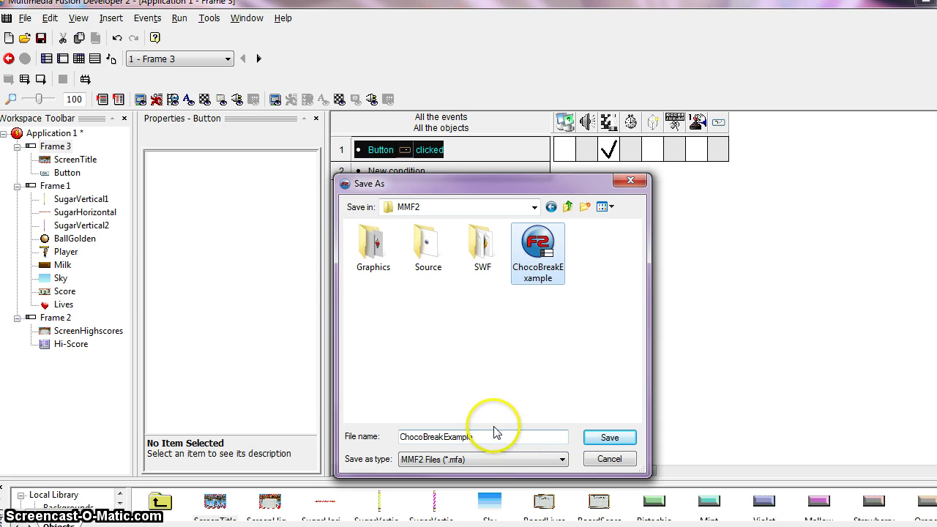
pyautogui.click(545, 469)
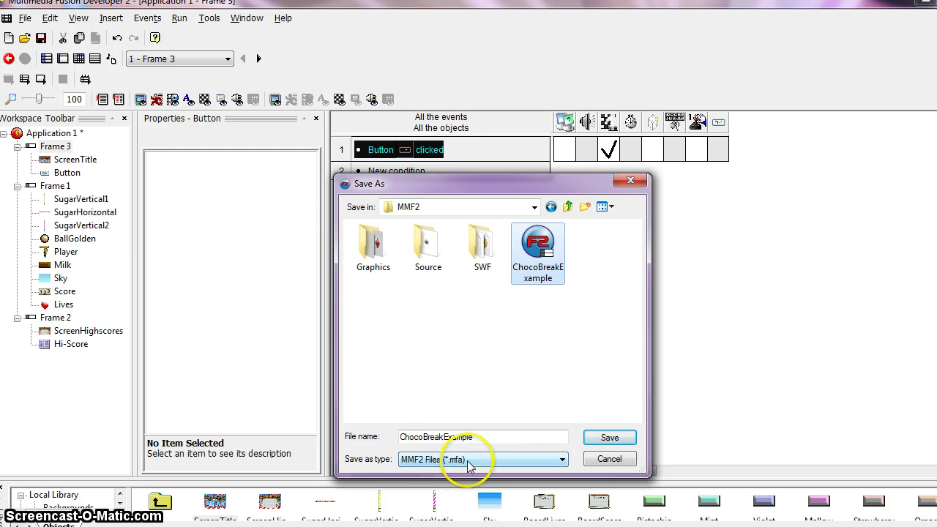
pyautogui.click(608, 439)
pyautogui.click(524, 285)
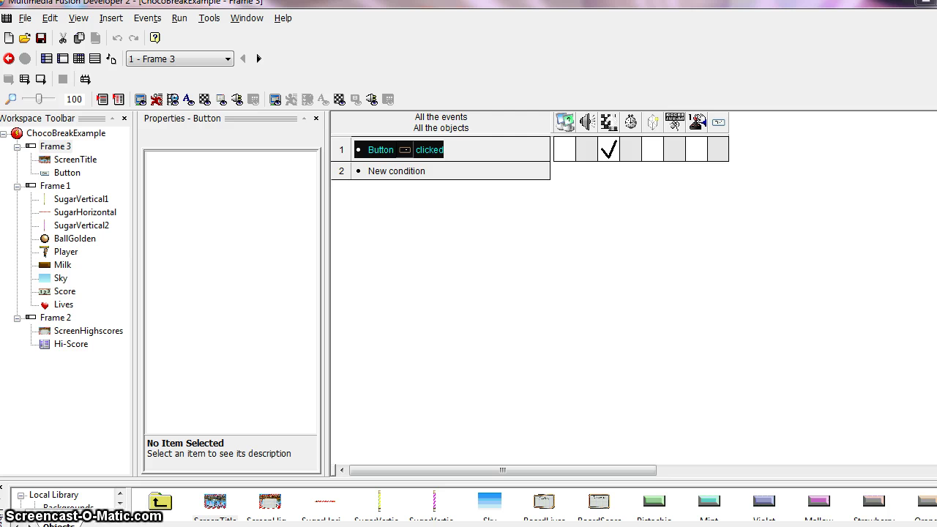
# - Test-run the game, start from the title screen's Play button, and steer the paddle with the arrow keys
pyautogui.click(25, 80)
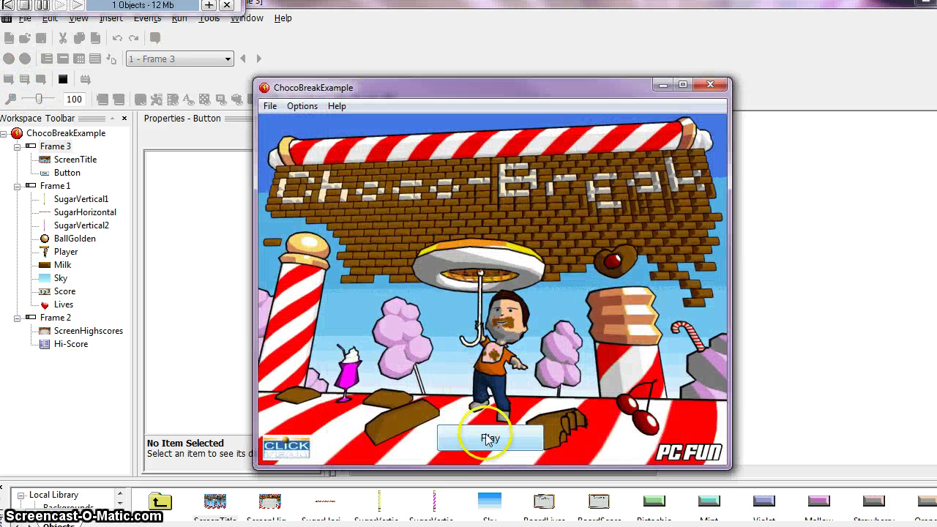
pyautogui.click(489, 437)
pyautogui.press('Right')
pyautogui.press('Left')
pyautogui.press('Right')
pyautogui.press('Left')
pyautogui.press('Right')
pyautogui.press('Left')
pyautogui.press('Right')
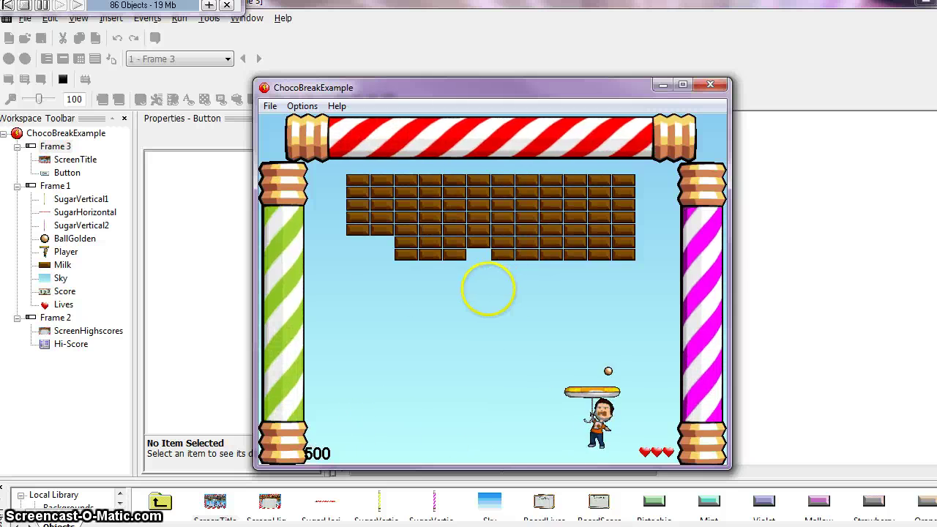
pyautogui.press('Left')
pyautogui.press('Left')
pyautogui.press('Right')
pyautogui.press('Left')
pyautogui.press('Right')
# - Finish the round and confirm the player's name for the 900-point high score
pyautogui.press('Left')
pyautogui.press('Right')
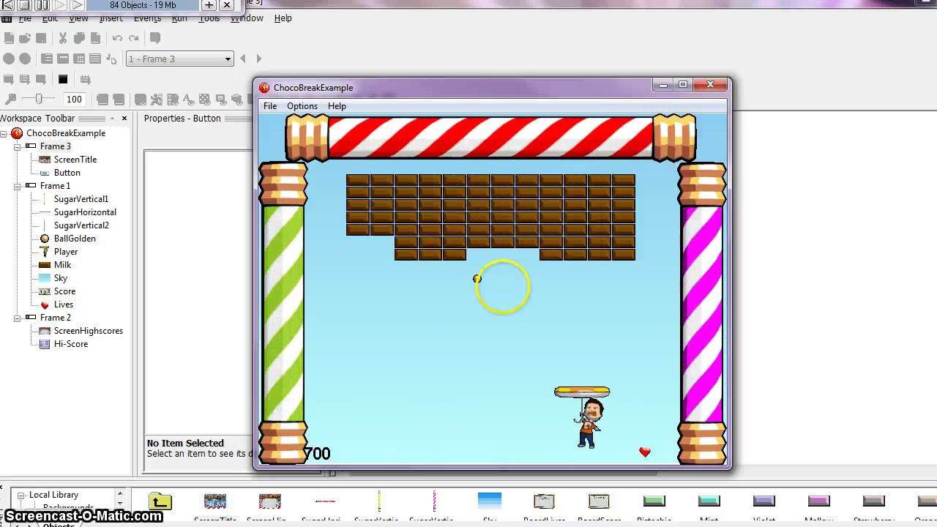
pyautogui.press('Right')
pyautogui.press('Left')
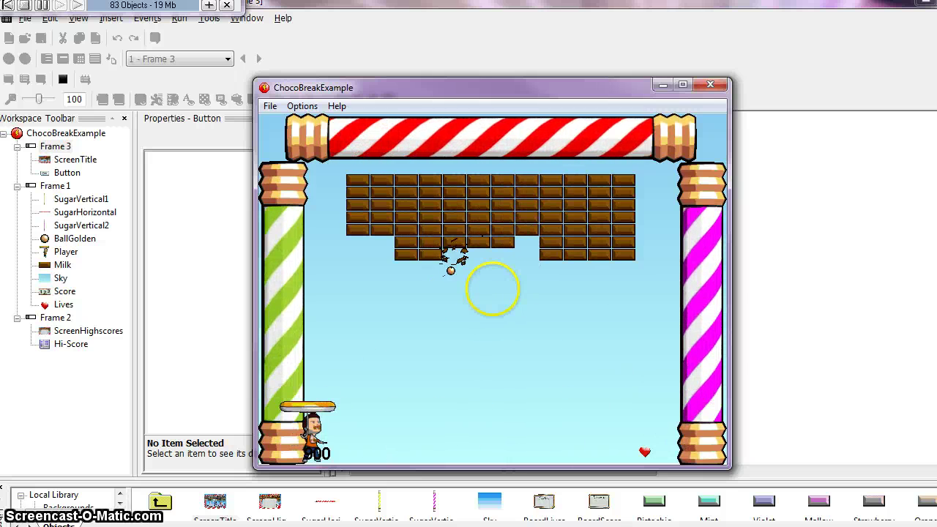
pyautogui.press('Right')
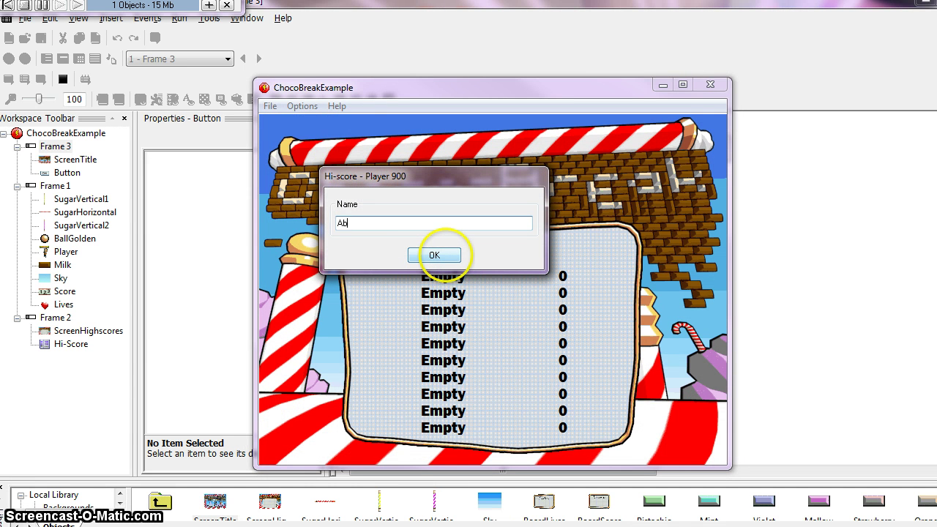
pyautogui.click(434, 254)
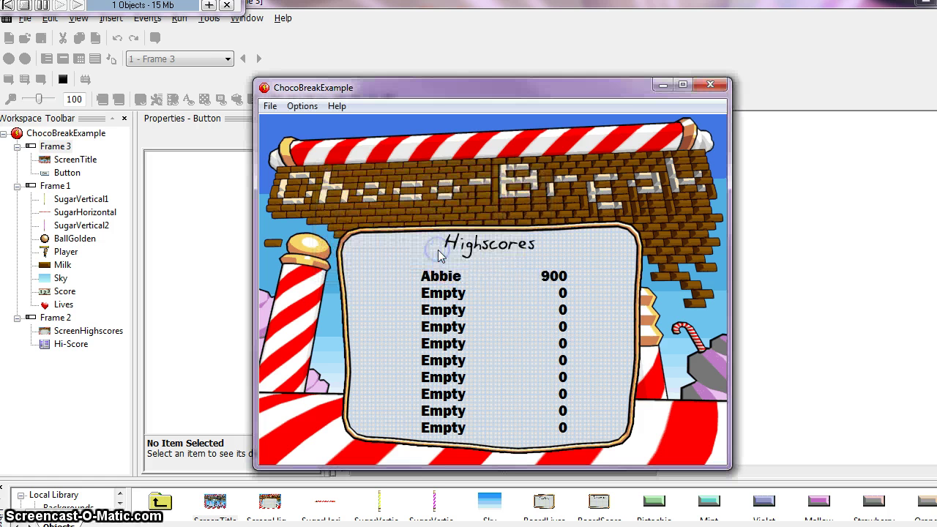